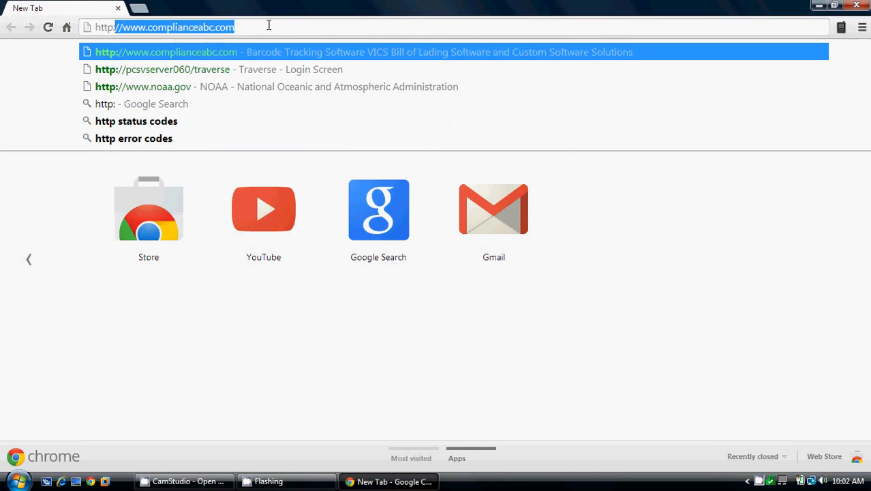
Step: Open the Traverse login page at pcsvserver060/traverse and focus the Email field
{"action": "left_click", "coordinate": [201, 71]}
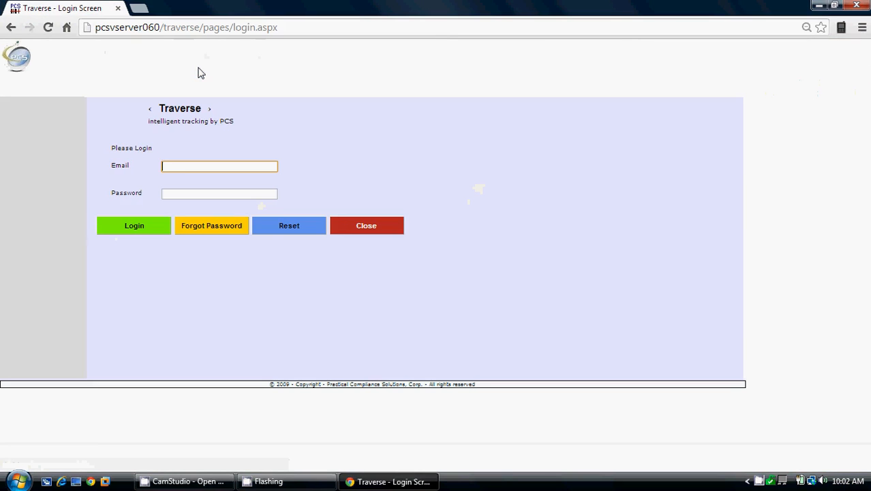
{"action": "left_click", "coordinate": [208, 167]}
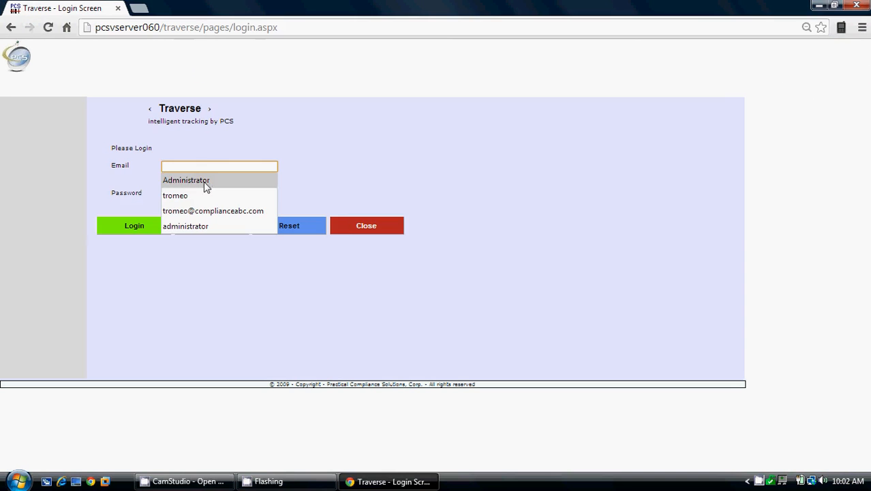
Step: Log in with the saved administrator account and its password, then expand the SECURITY menu
{"action": "left_click", "coordinate": [205, 182]}
{"action": "left_click", "coordinate": [203, 195]}
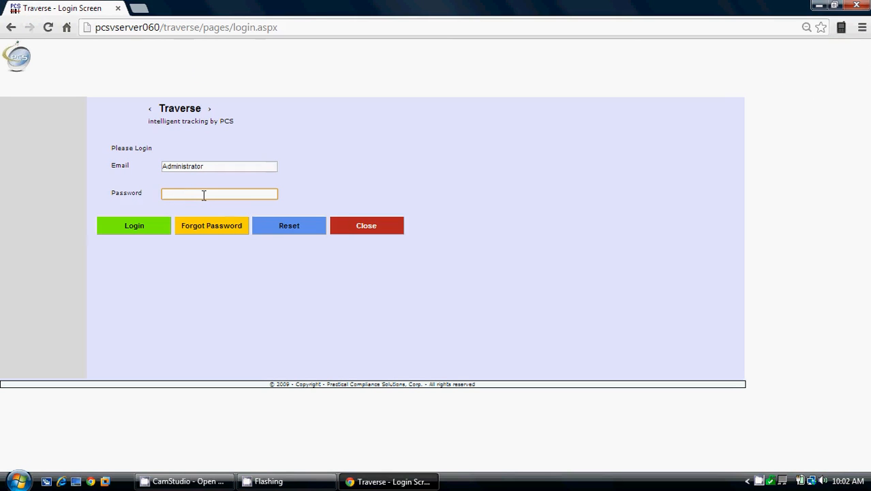
{"action": "type", "text": "admin1234"}
{"action": "key", "text": "Return"}
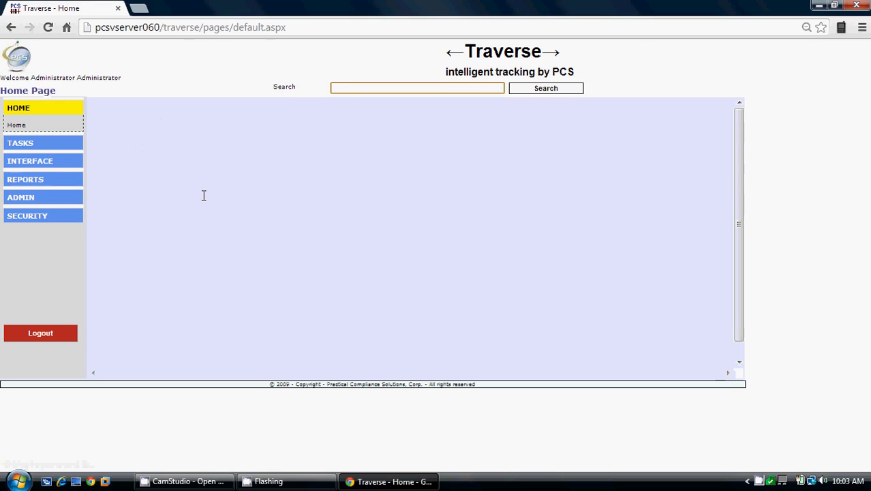
{"action": "left_click", "coordinate": [33, 218]}
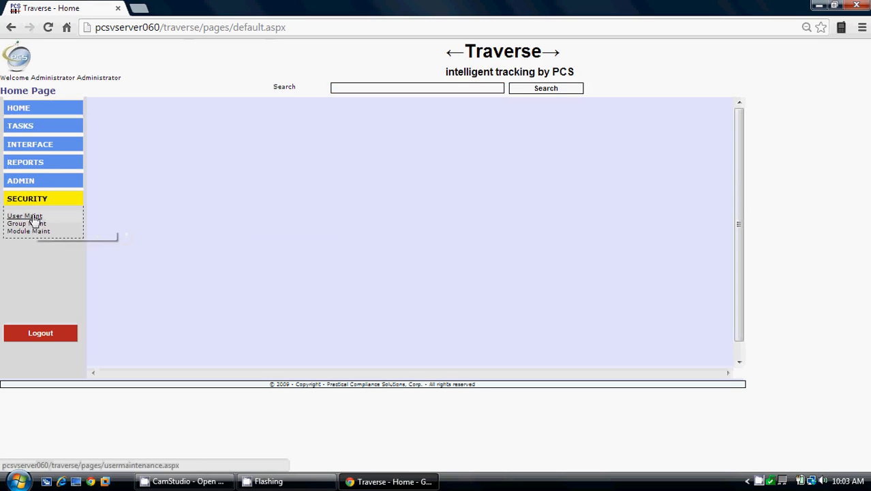
Step: Open User Maint, look up the existing administrator record with Find, then clear the form
{"action": "left_click", "coordinate": [33, 218]}
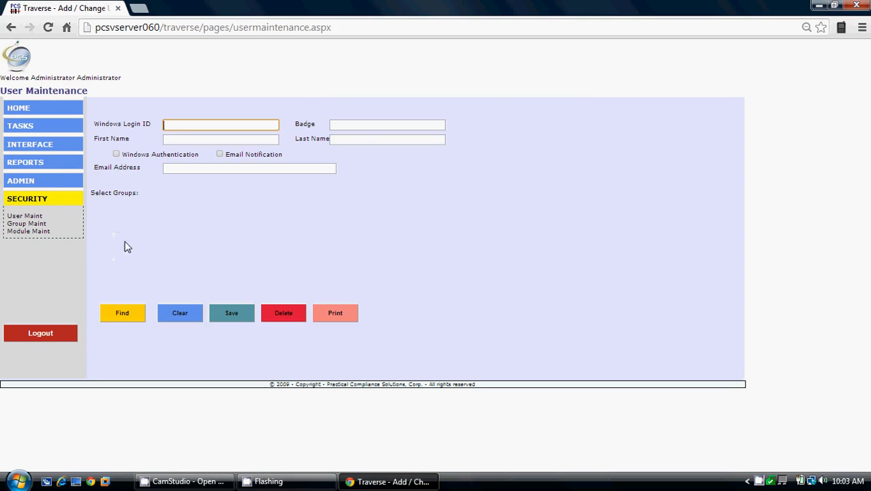
{"action": "left_click", "coordinate": [124, 317]}
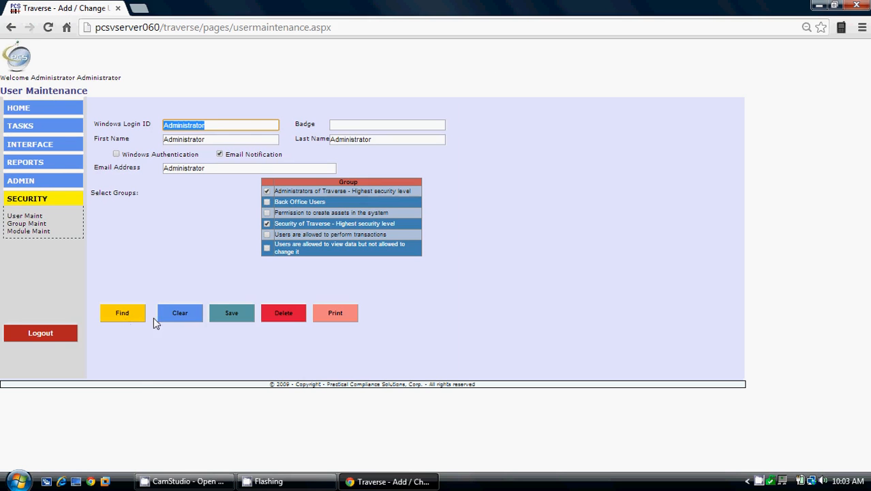
{"action": "left_click", "coordinate": [178, 313]}
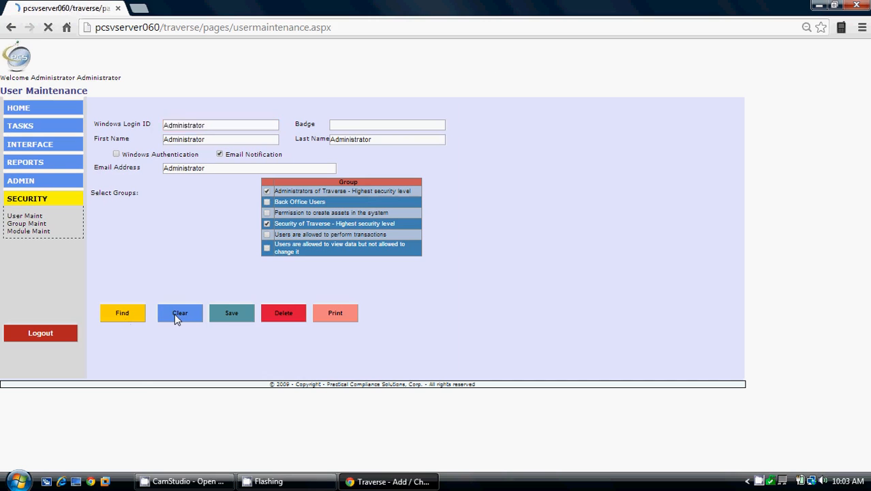
{"action": "left_click", "coordinate": [27, 224]}
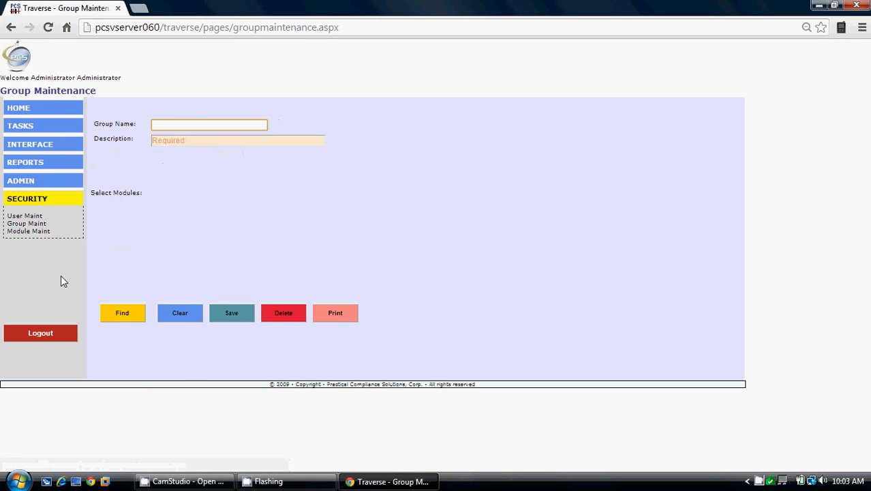
{"action": "left_click", "coordinate": [128, 317]}
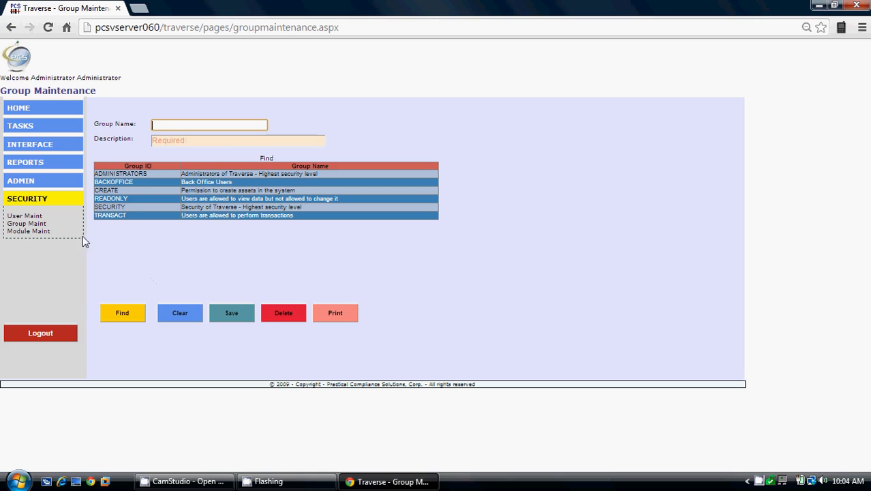
{"action": "left_click", "coordinate": [26, 216]}
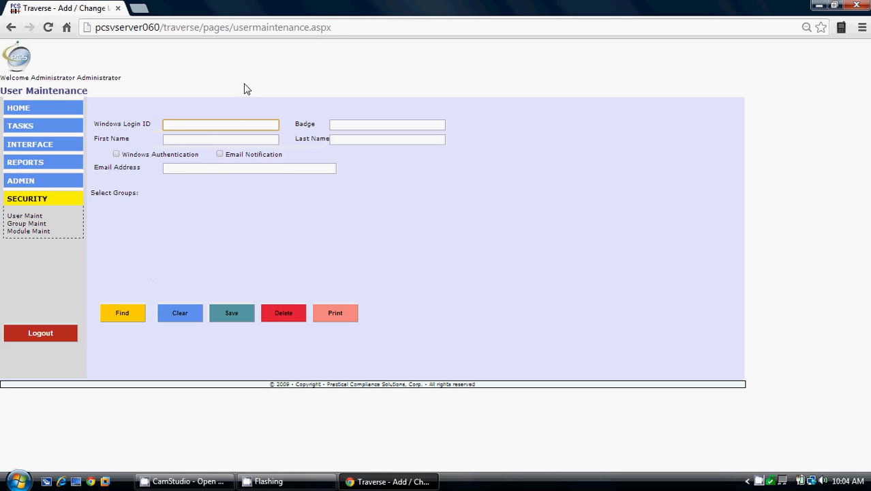
Step: Enter the new user's Windows login ID, first name, last name and e-mail address
{"action": "left_click", "coordinate": [224, 124]}
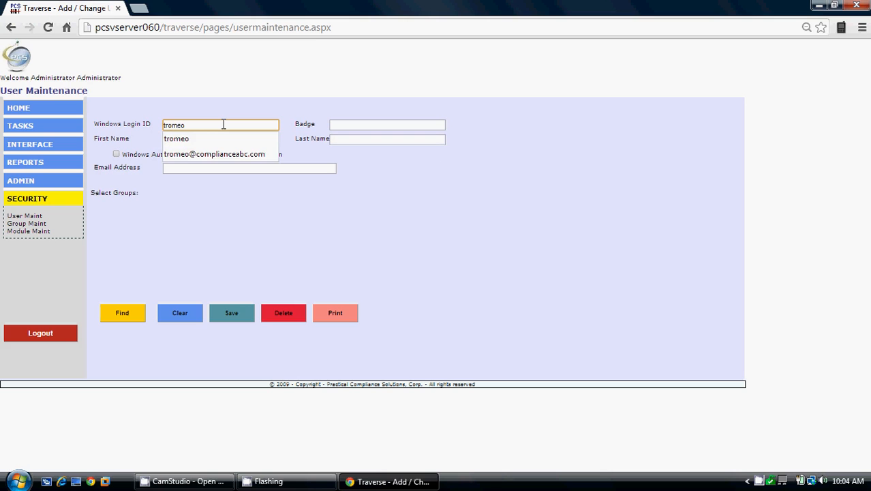
{"action": "key", "text": "Tab"}
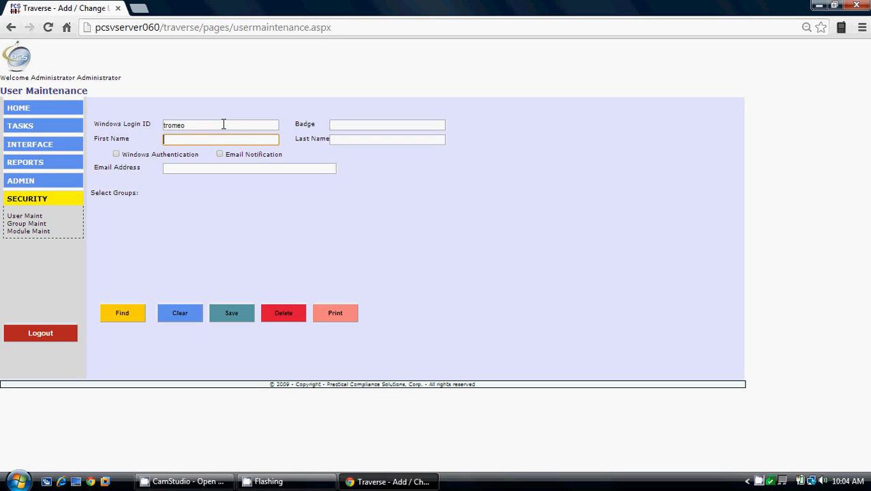
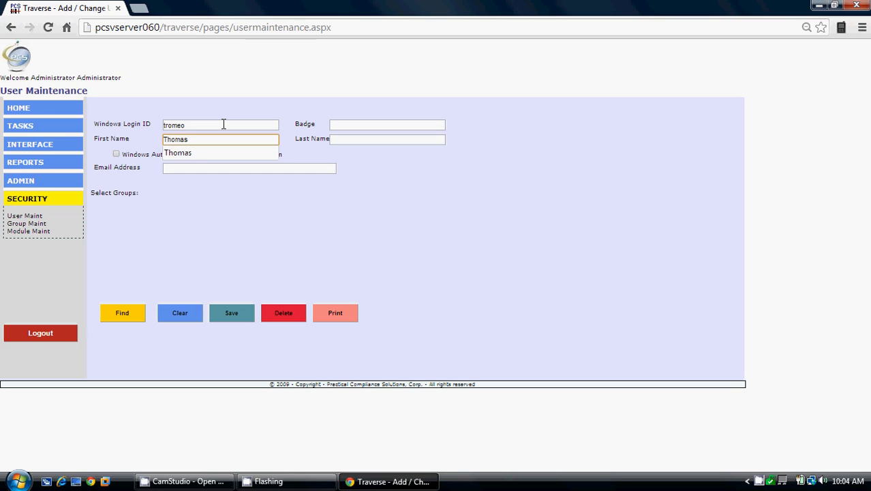
{"action": "key", "text": "Tab"}
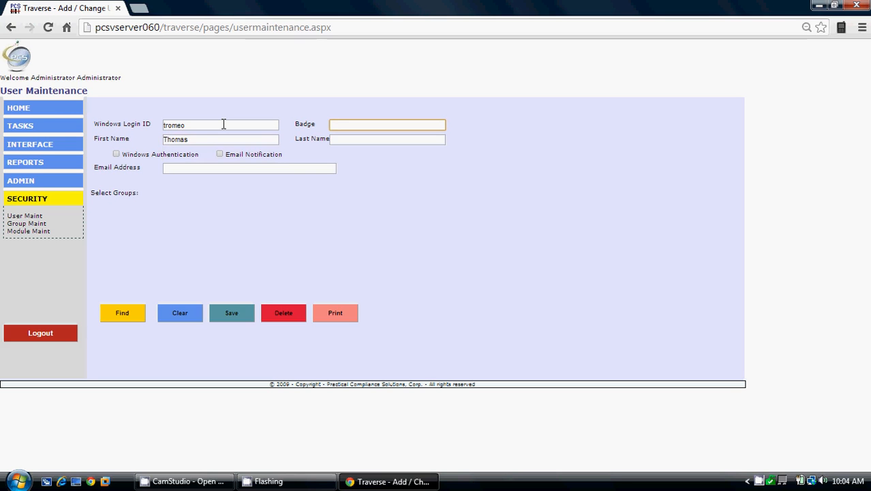
{"action": "key", "text": "Tab"}
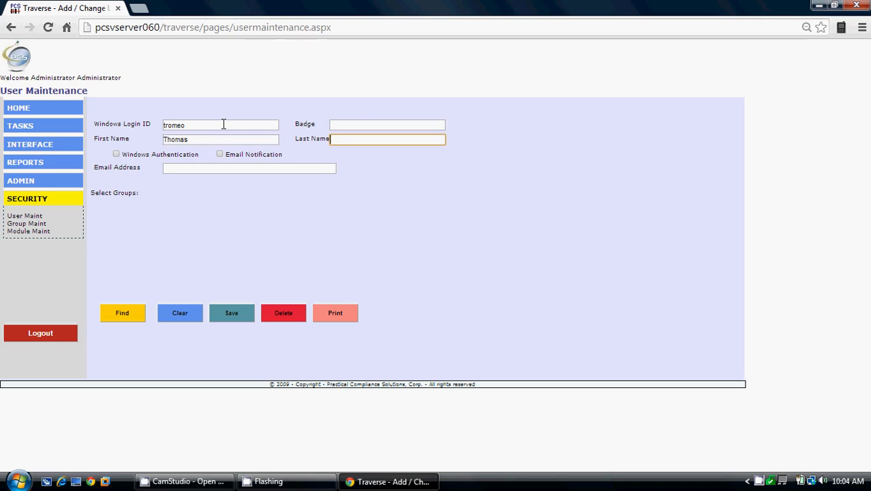
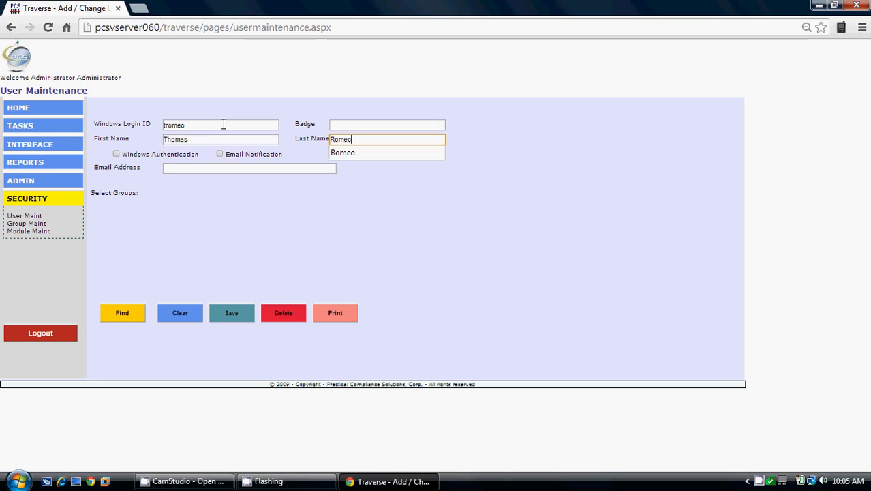
{"action": "key", "text": "Tab"}
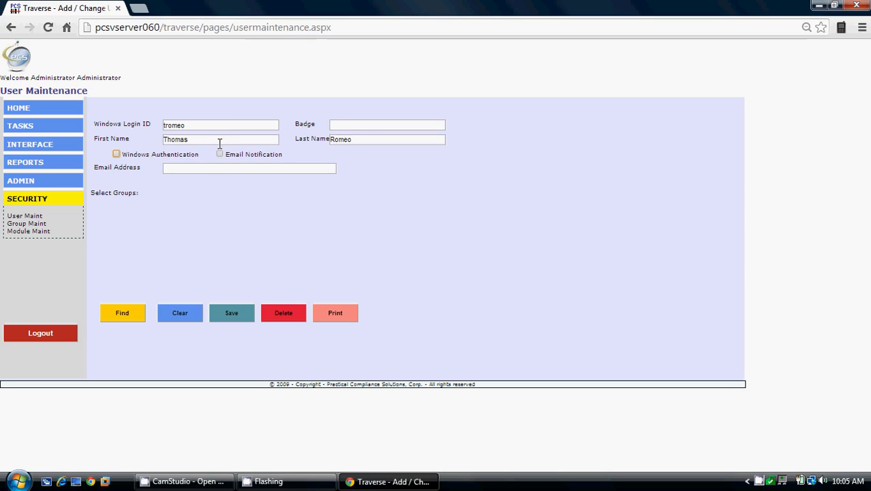
{"action": "left_click", "coordinate": [209, 169]}
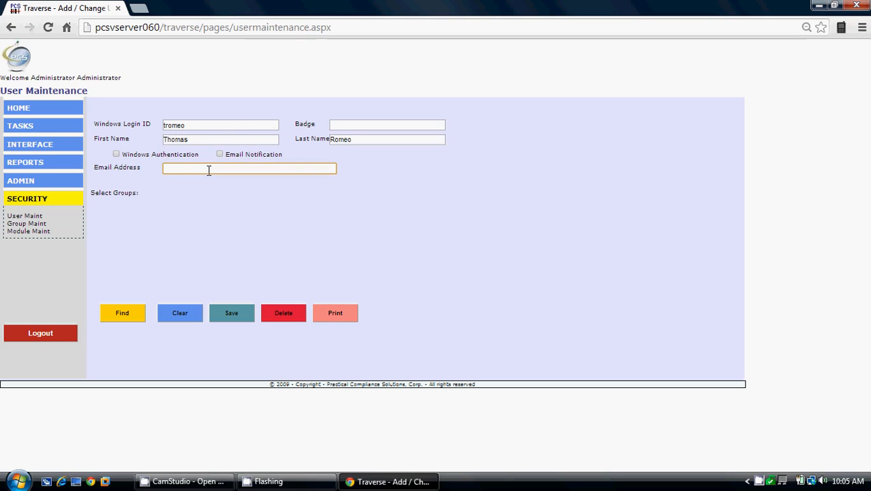
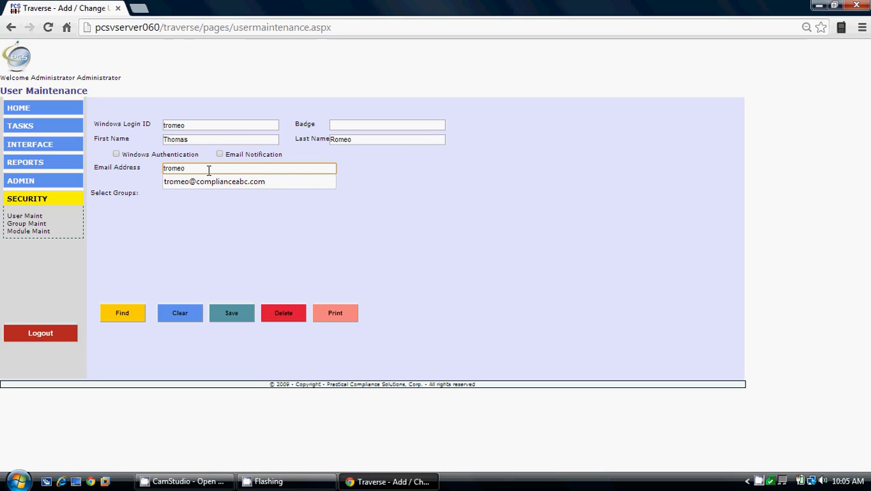
{"action": "key", "text": "Tab"}
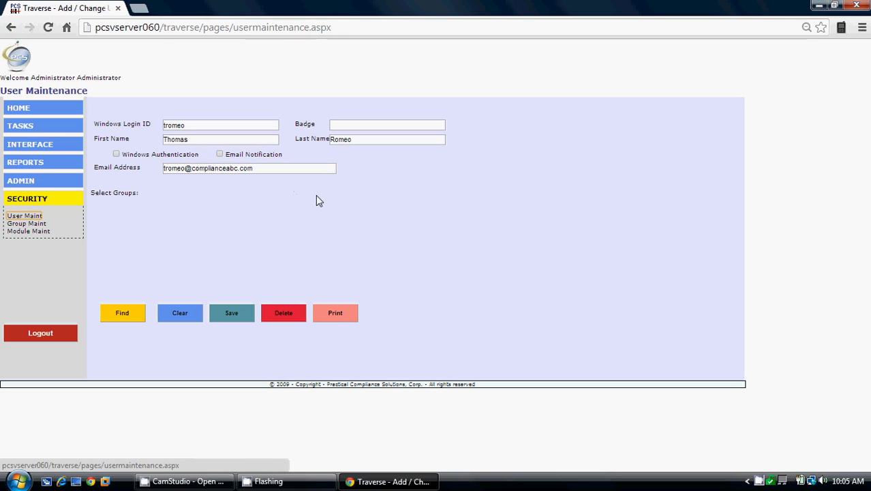
Step: Save the user with the Administrators of Traverse and Security of Traverse groups ticked
{"action": "left_click", "coordinate": [230, 317]}
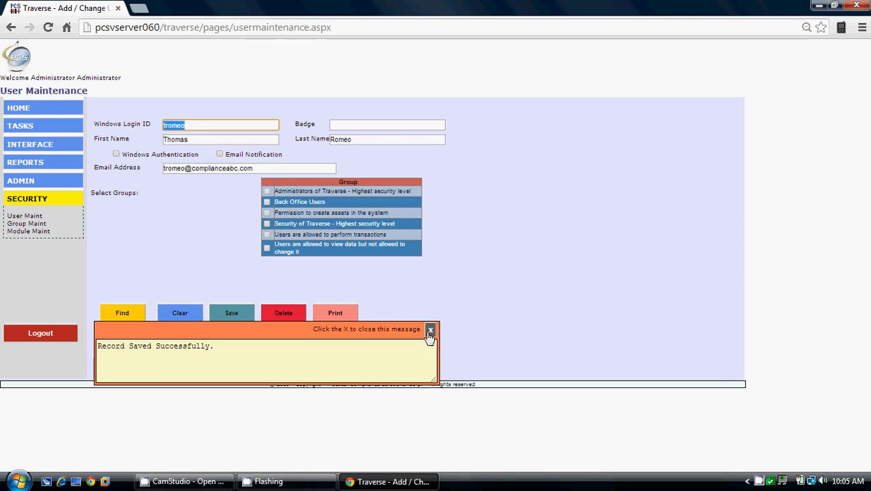
{"action": "left_click", "coordinate": [430, 329]}
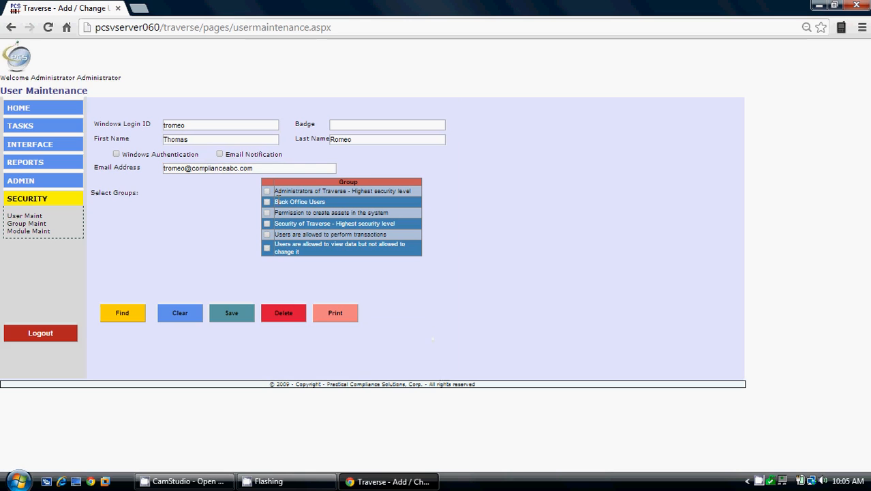
{"action": "left_click", "coordinate": [267, 191]}
{"action": "left_click", "coordinate": [267, 224]}
{"action": "left_click", "coordinate": [231, 314]}
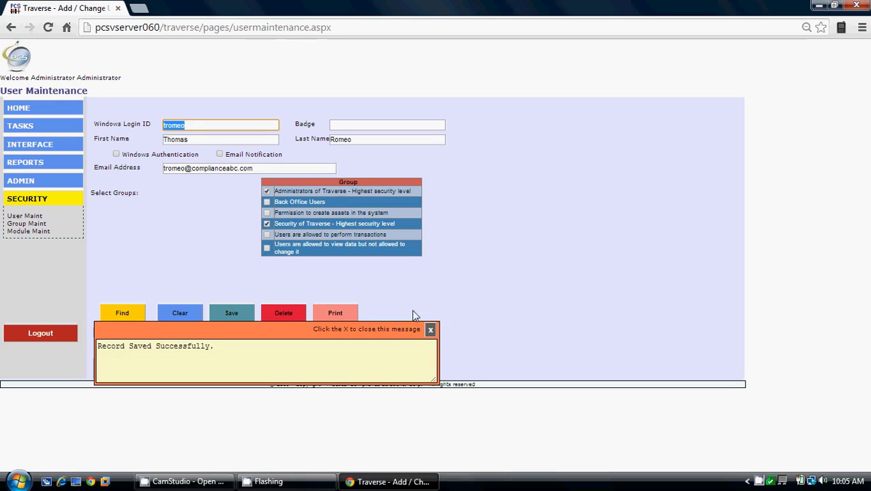
{"action": "left_click", "coordinate": [431, 330]}
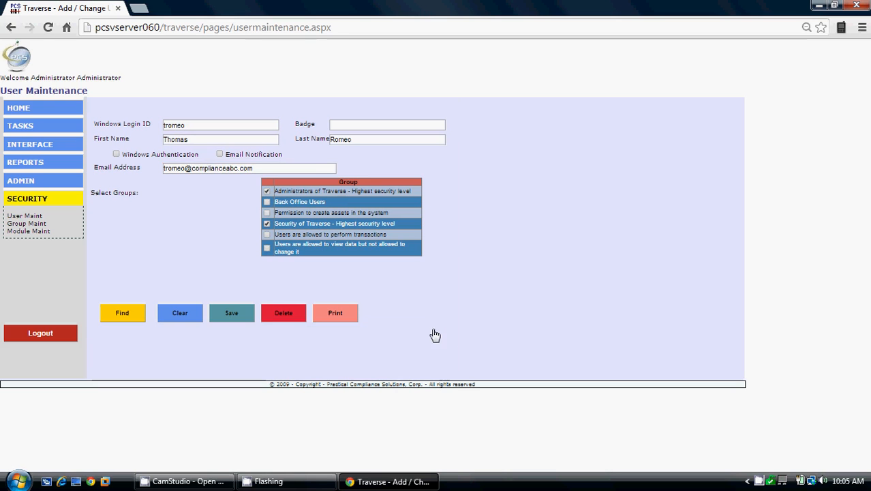
Step: Clear the form, list all users with Find, and reload the new user's record
{"action": "left_click", "coordinate": [184, 312]}
{"action": "left_click", "coordinate": [110, 318]}
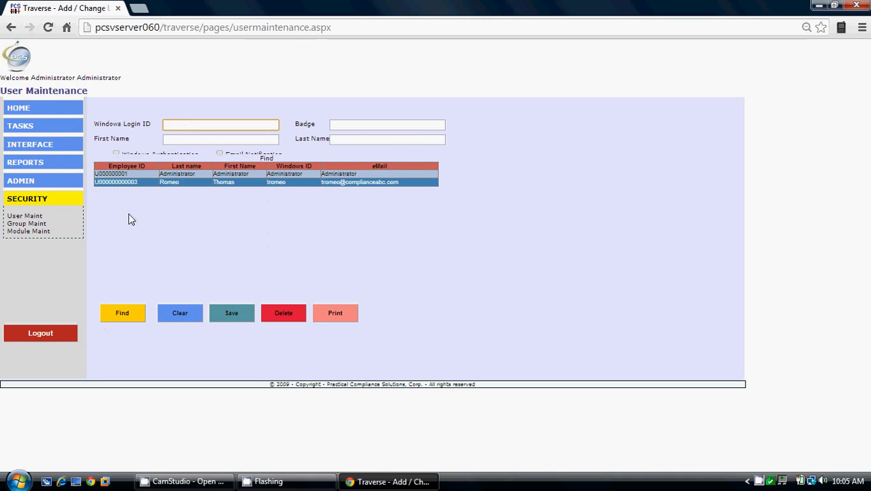
{"action": "left_click", "coordinate": [115, 182]}
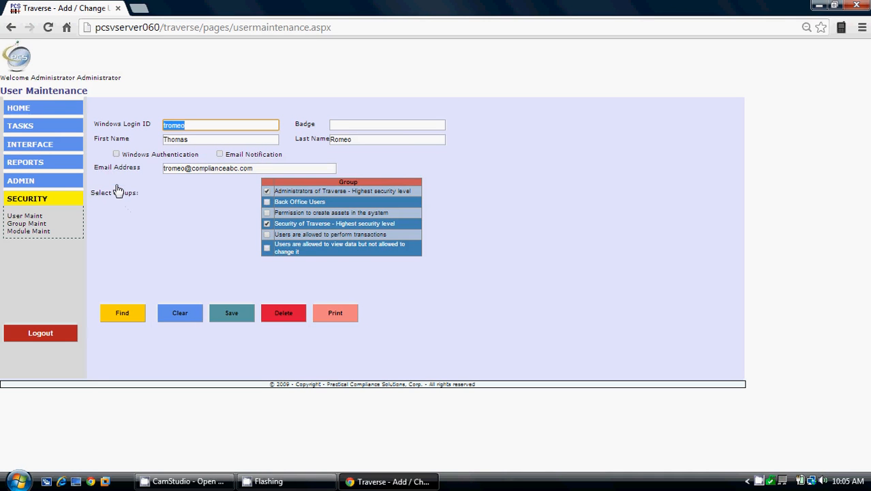
Step: Log out of the administrator account and enter the new user's e-mail on the login screen
{"action": "left_click", "coordinate": [58, 331]}
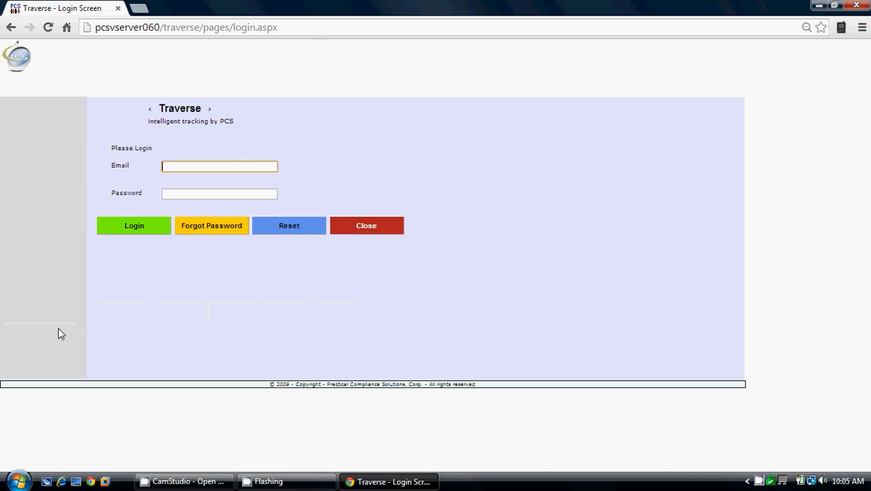
{"action": "left_click", "coordinate": [206, 165]}
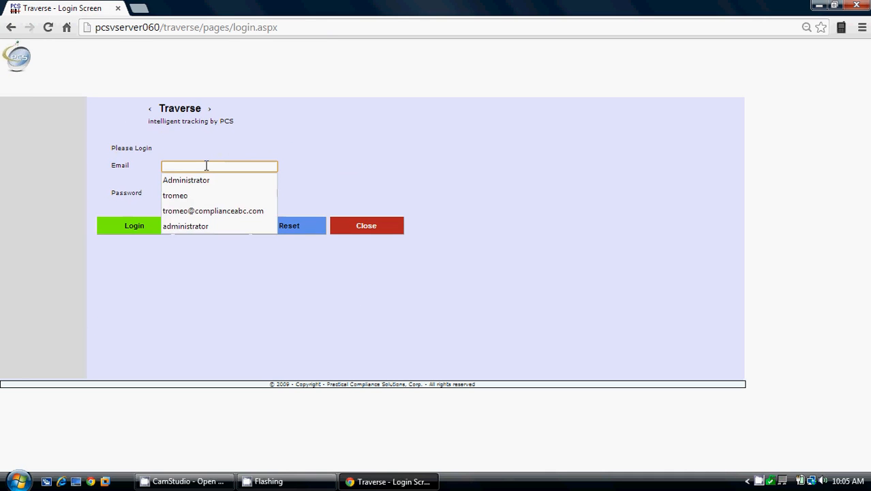
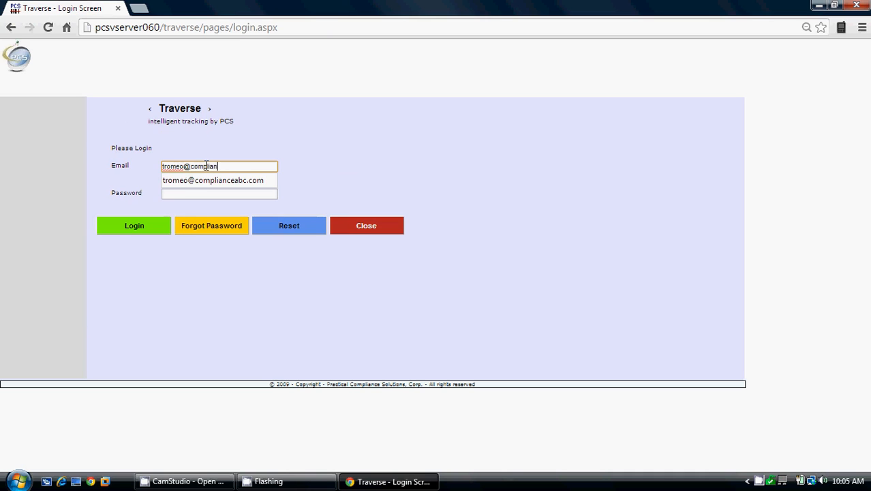
{"action": "key", "text": "Tab"}
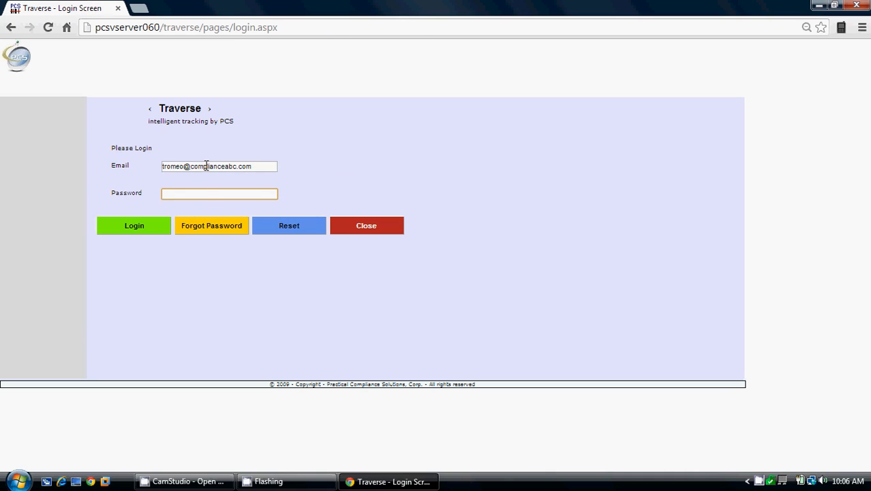
Step: Log in as the new user, set and confirm a new password, then expand SECURITY
{"action": "left_click", "coordinate": [134, 228]}
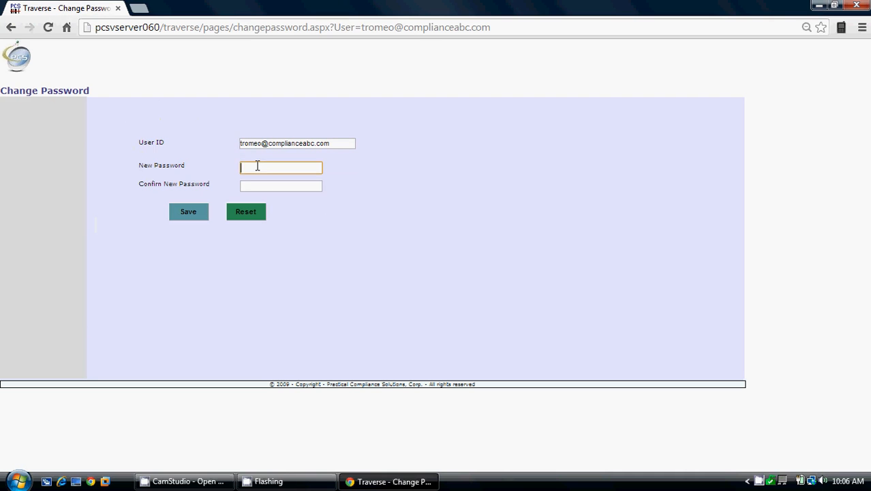
{"action": "type", "text": "••••••••••"}
{"action": "key", "text": "Tab"}
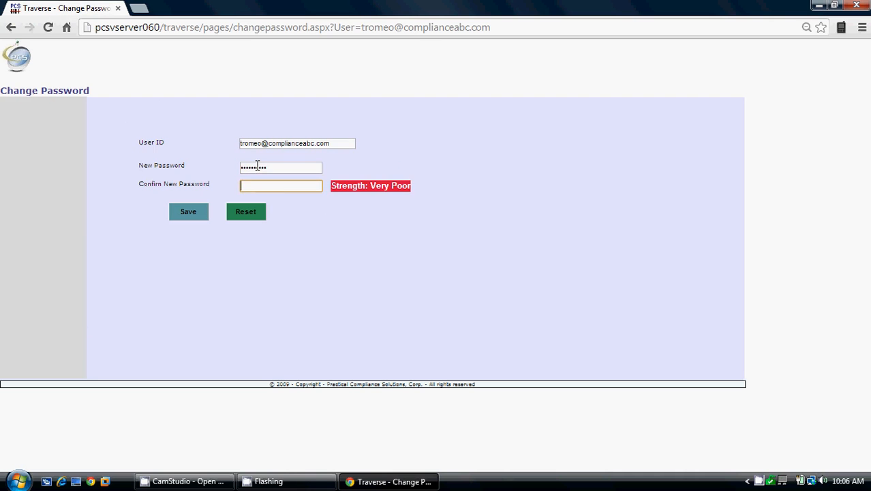
{"action": "type", "text": "•••••••"}
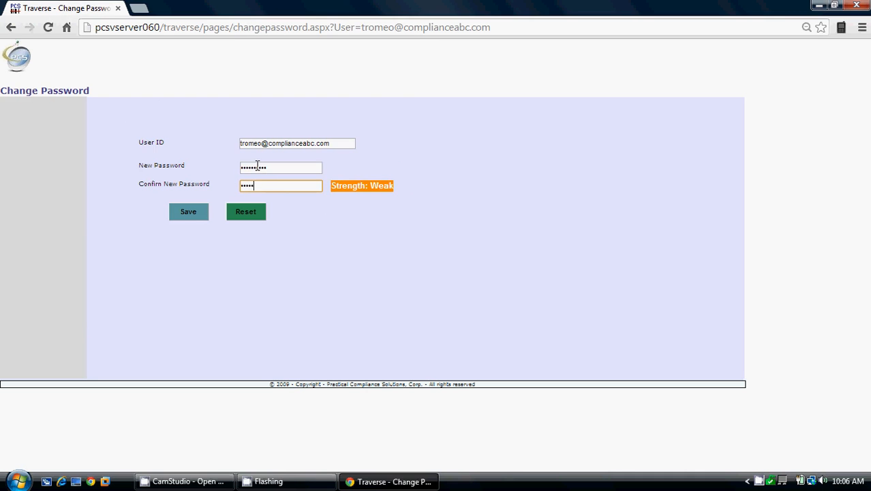
{"action": "type", "text": "•••"}
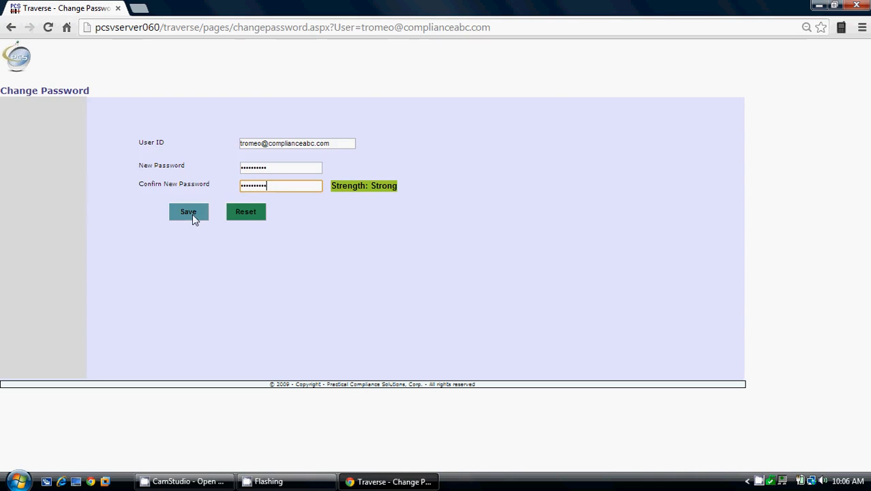
{"action": "left_click", "coordinate": [189, 212]}
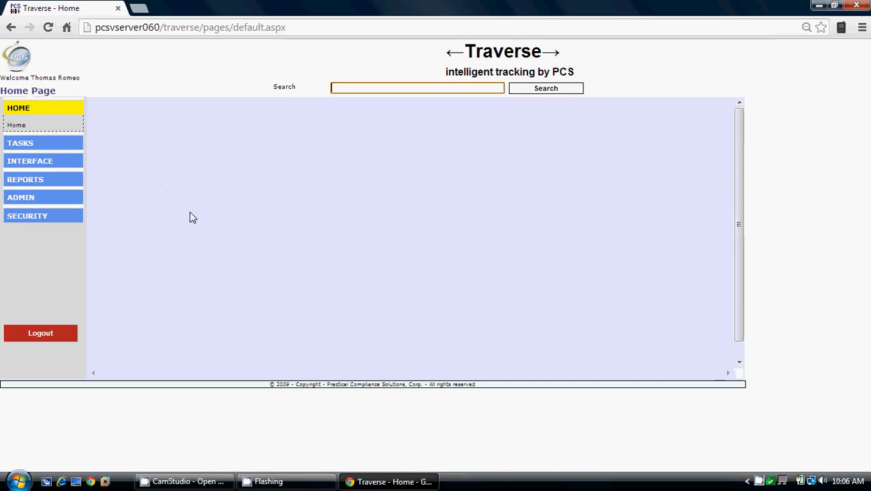
{"action": "left_click", "coordinate": [60, 217]}
Step: As the new user, open User Maint, list both user records with Find, then clear the form
{"action": "left_click", "coordinate": [27, 217]}
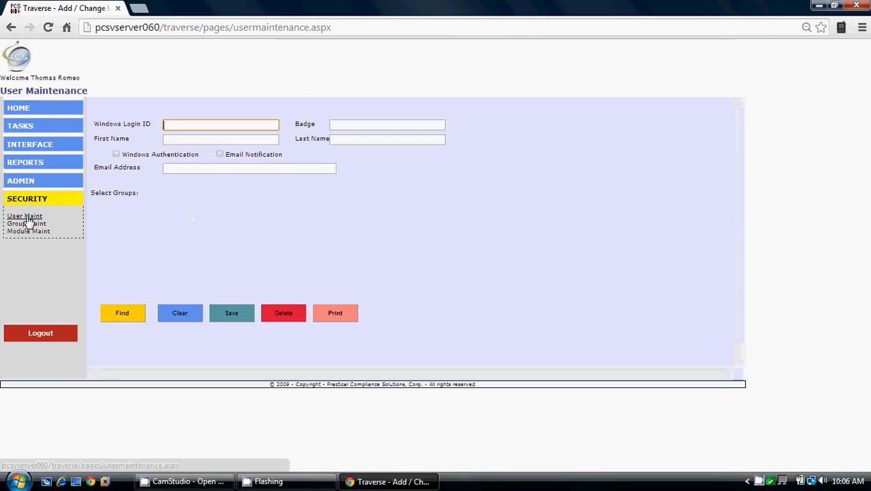
{"action": "left_click", "coordinate": [120, 314]}
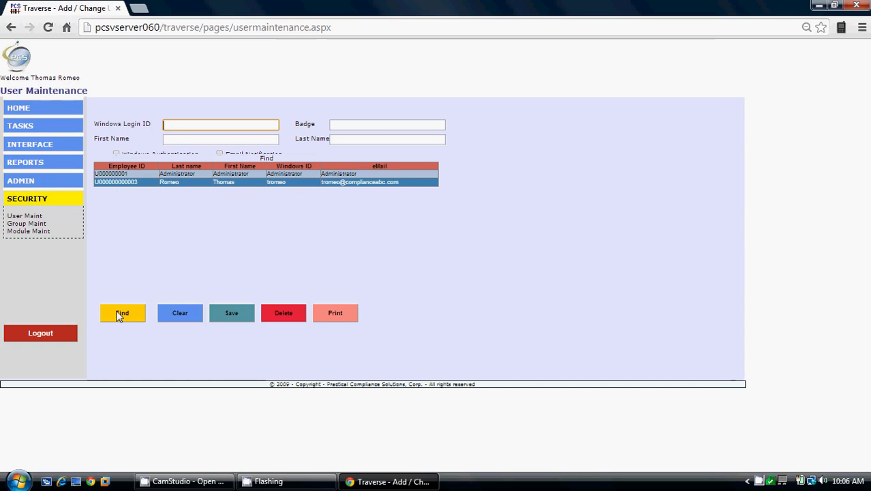
{"action": "left_click", "coordinate": [20, 183]}
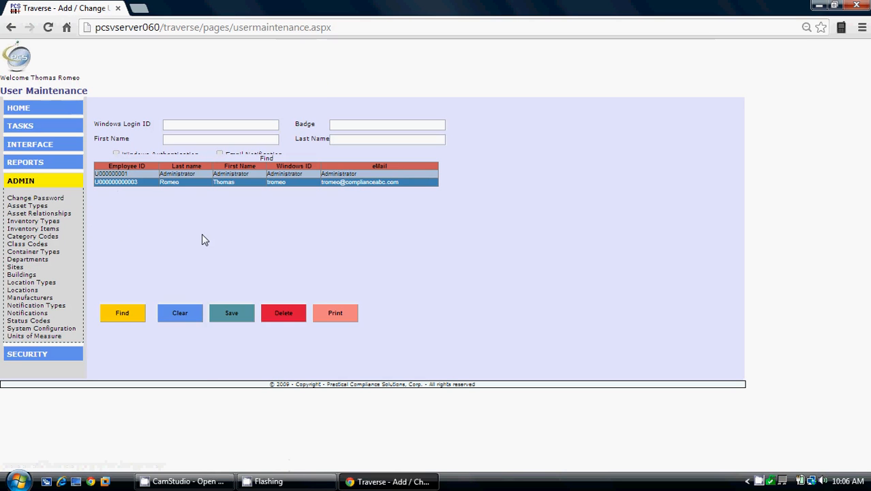
{"action": "left_click", "coordinate": [180, 313]}
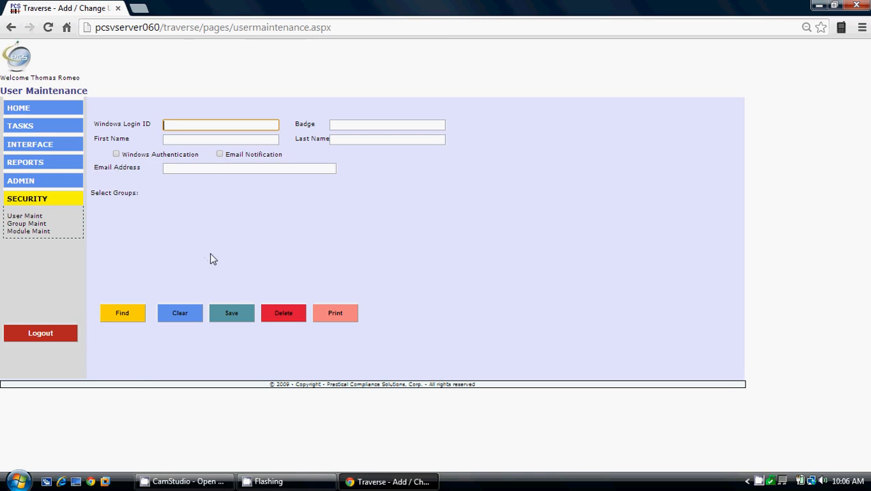
{"action": "left_click", "coordinate": [278, 485]}
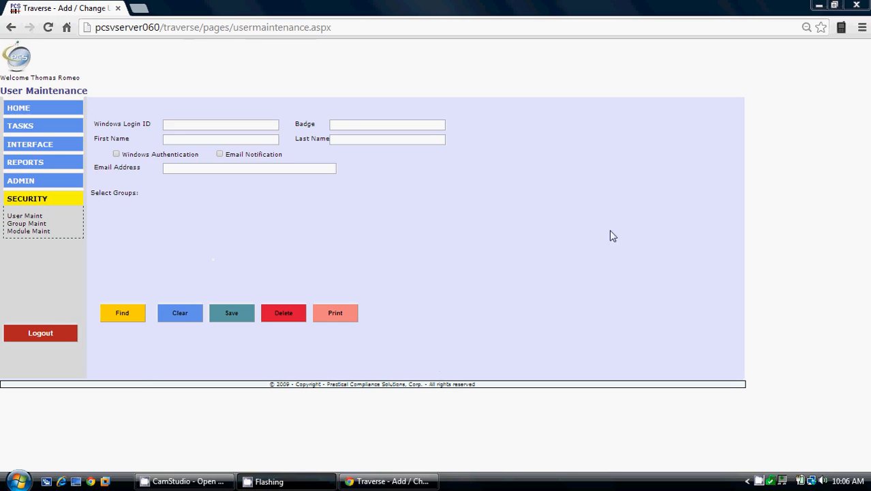